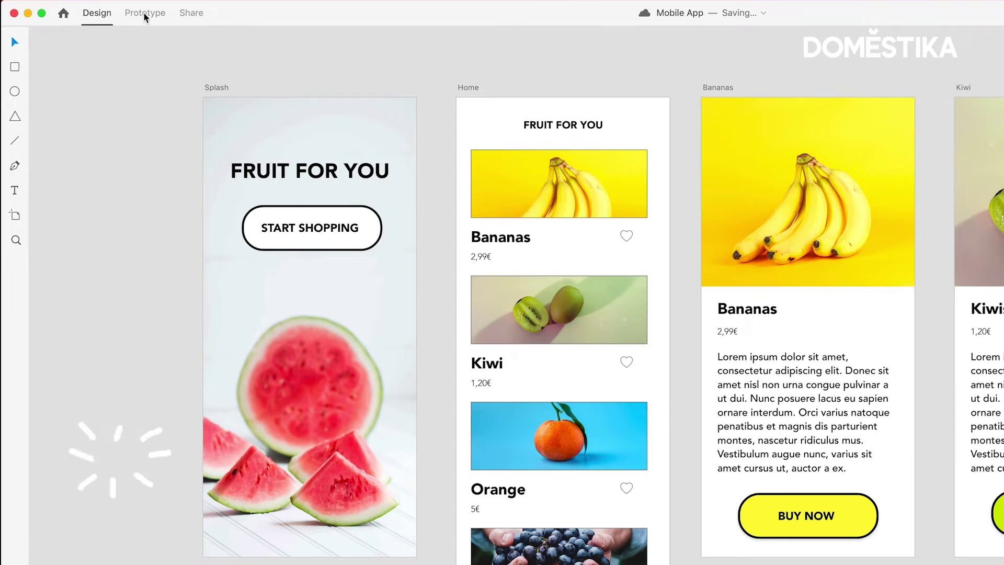
In Prototype mode, link the Splash screen's START SHOPPING button to the Home artboard
{"action": "left_click", "coordinate": [145, 16]}
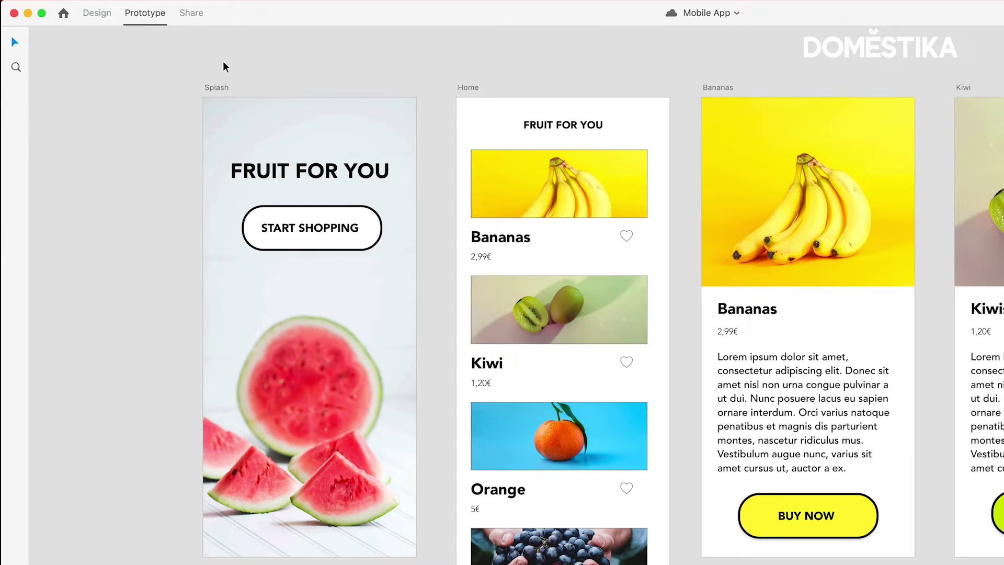
{"action": "left_click", "coordinate": [220, 89]}
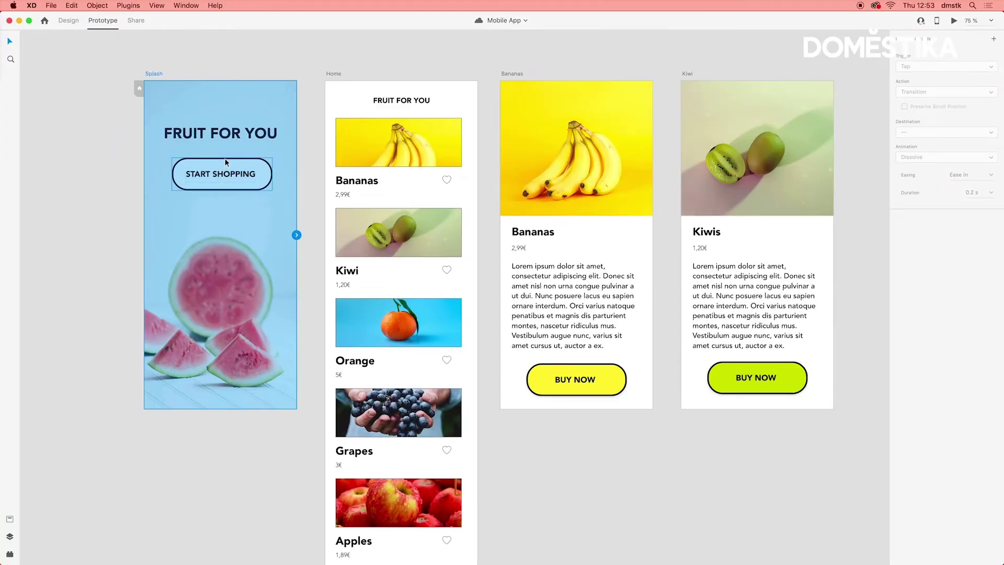
{"action": "left_click", "coordinate": [225, 162]}
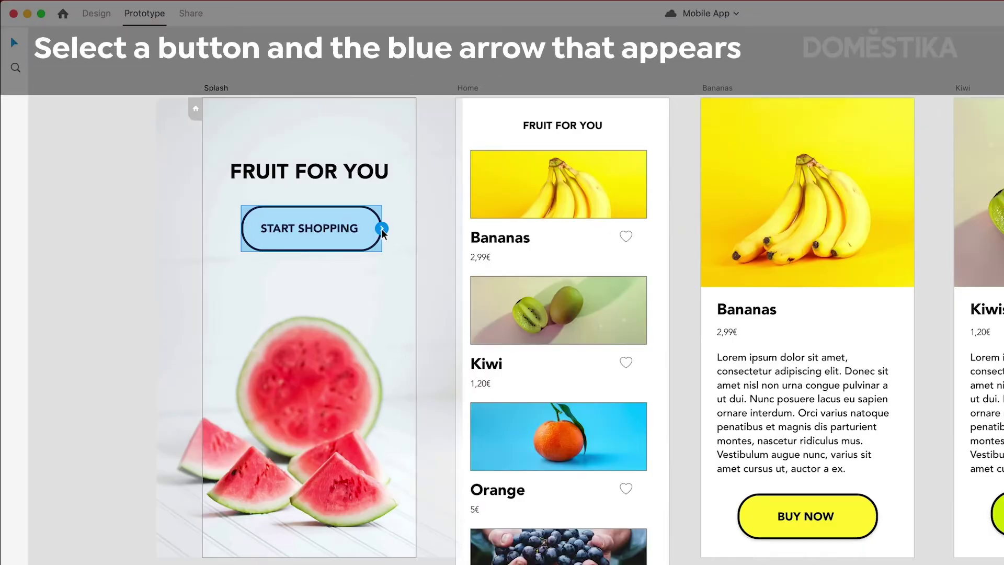
{"action": "left_click", "coordinate": [381, 228]}
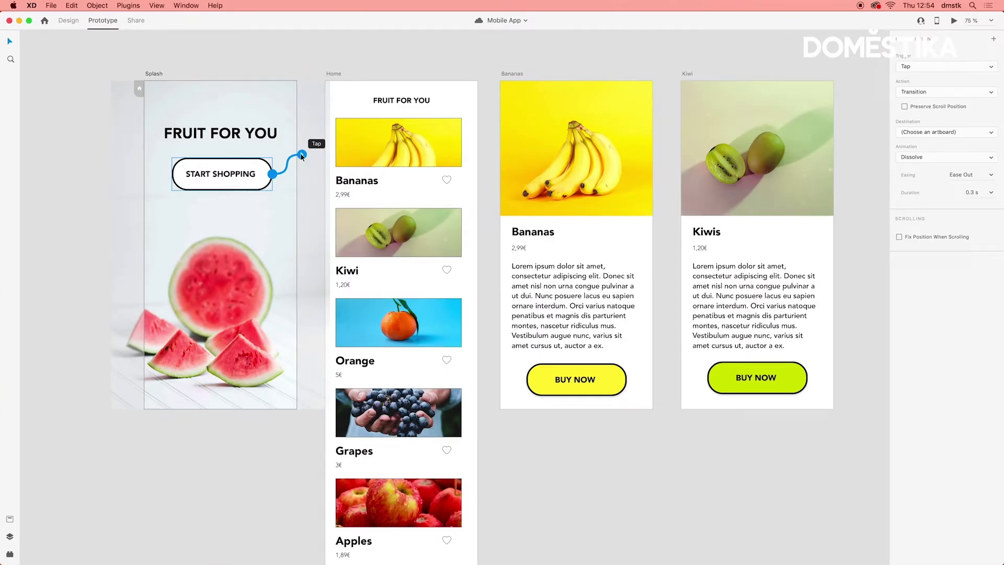
{"action": "left_click_drag", "start_coordinate": [301, 156], "coordinate": [329, 128]}
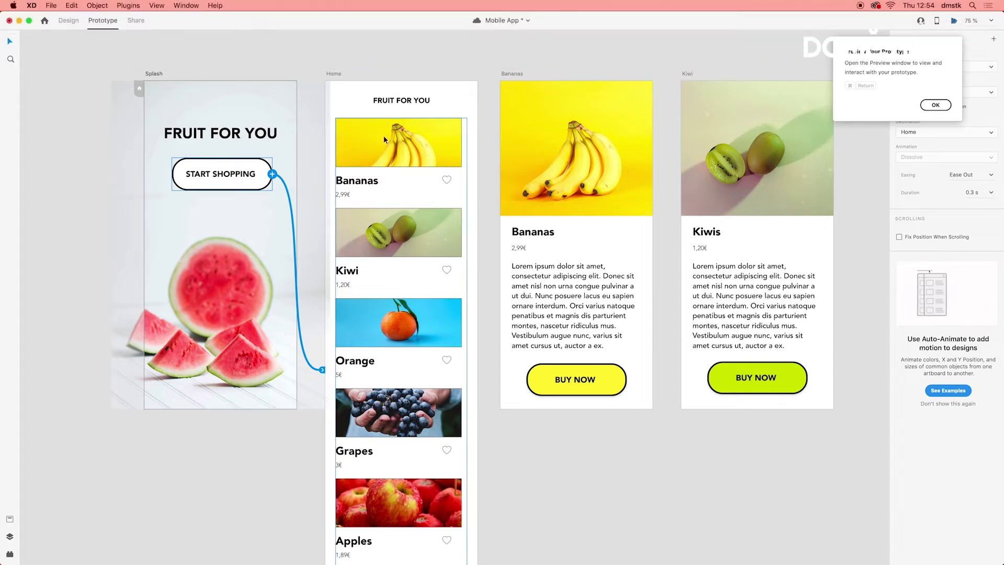
Dismiss the preview tip and change the START SHOPPING transition's easing to None
{"action": "left_click", "coordinate": [935, 104]}
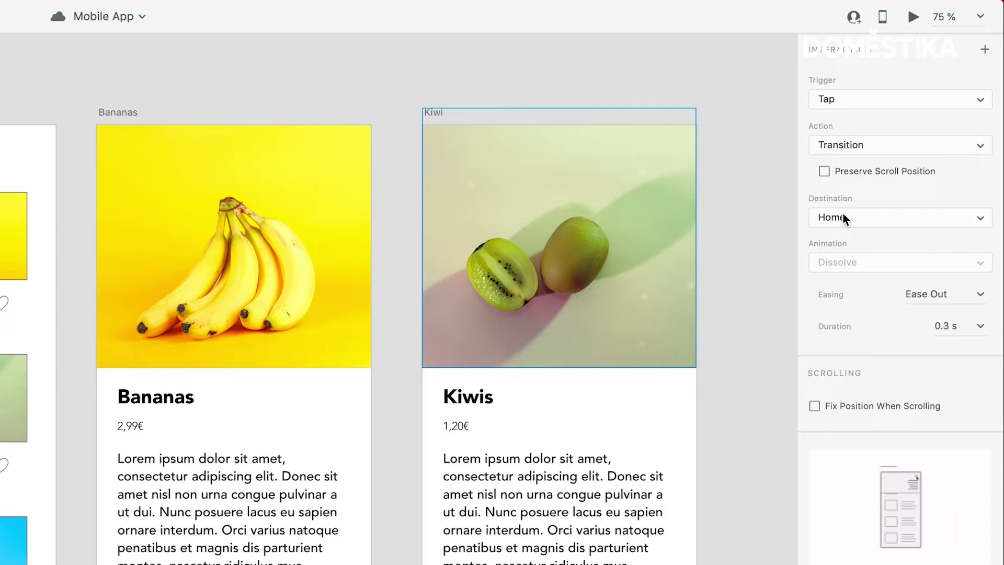
{"action": "left_click", "coordinate": [979, 294]}
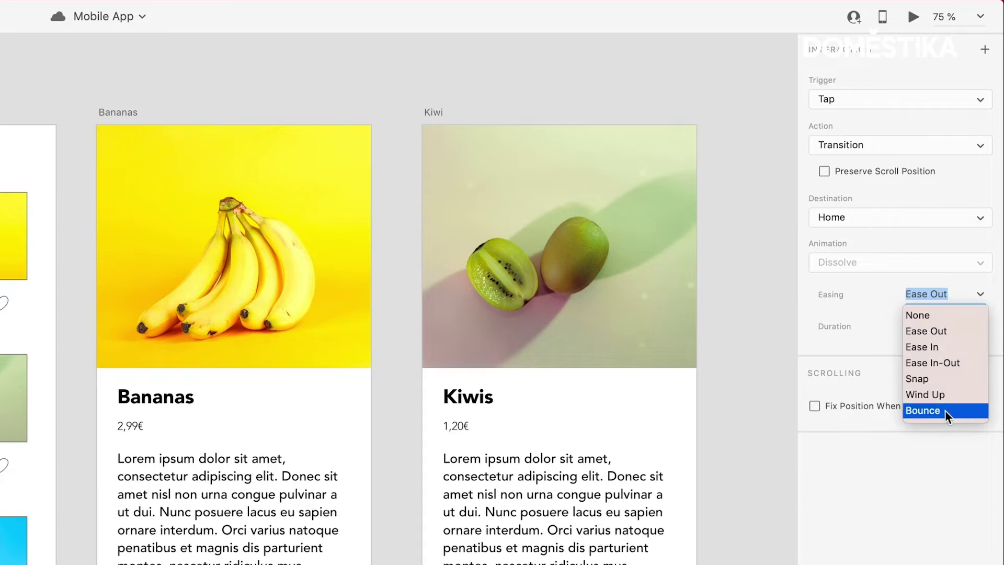
{"action": "left_click", "coordinate": [933, 314]}
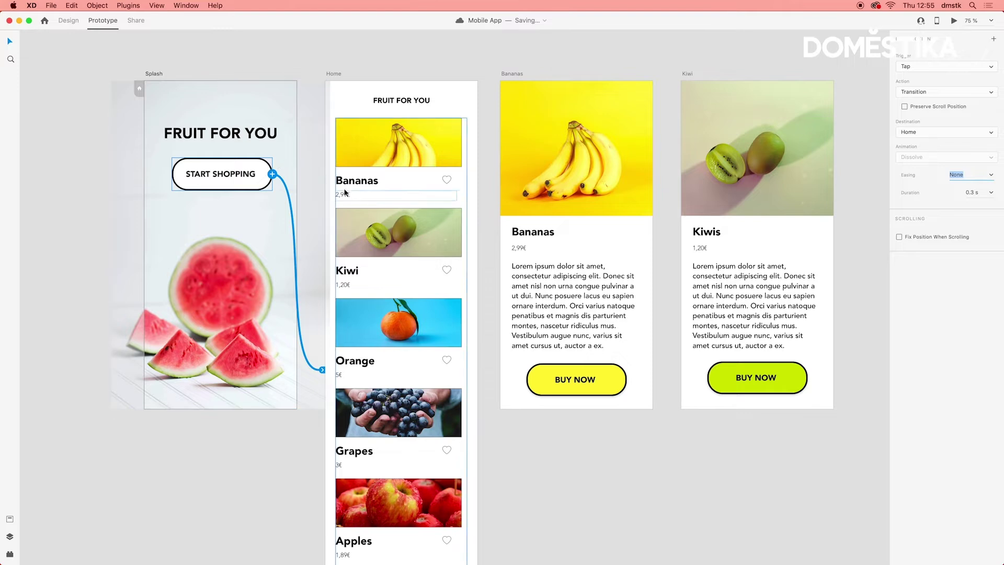
Wire the Bananas list item to the Bananas artboard and the Kiwi item to the Kiwi artboard
{"action": "left_click", "coordinate": [434, 146]}
{"action": "left_click", "coordinate": [434, 147]}
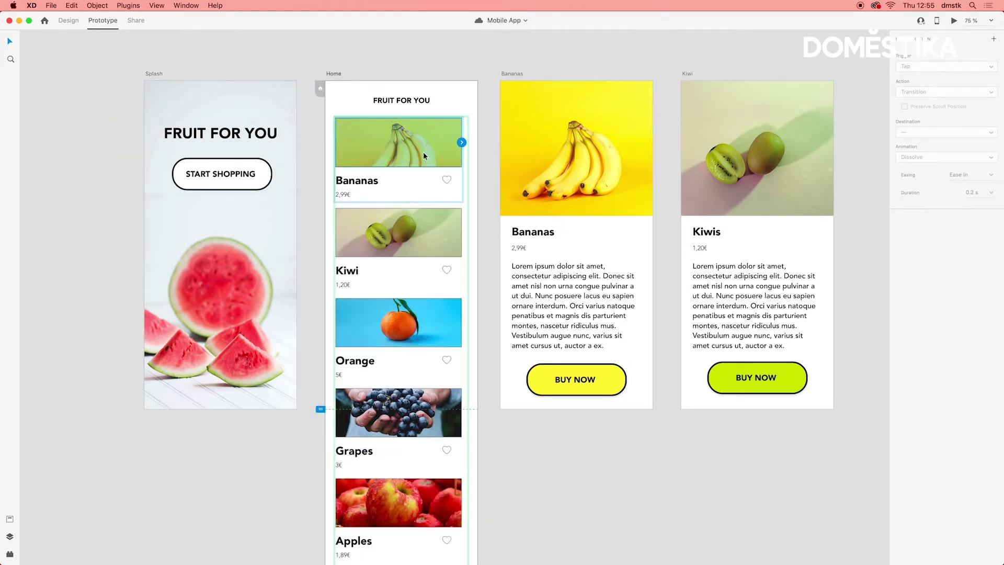
{"action": "left_click", "coordinate": [425, 227]}
{"action": "left_click", "coordinate": [413, 155]}
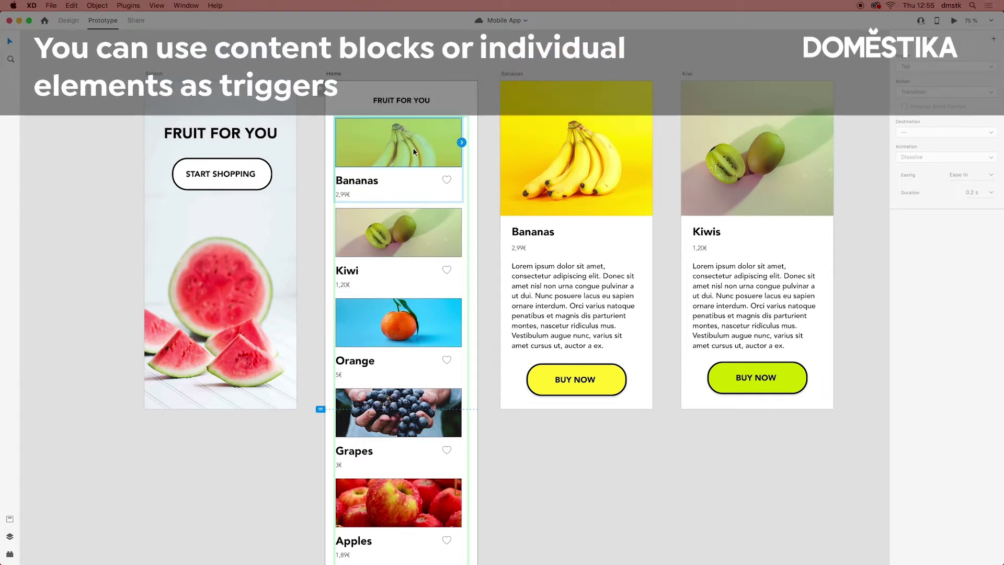
{"action": "left_click_drag", "start_coordinate": [466, 146], "coordinate": [510, 193]}
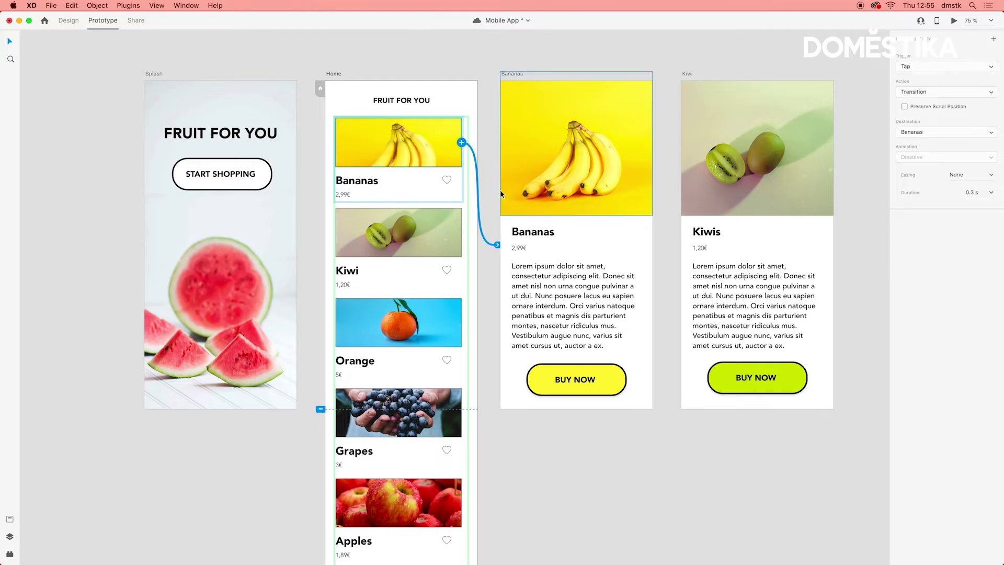
{"action": "left_click", "coordinate": [445, 221]}
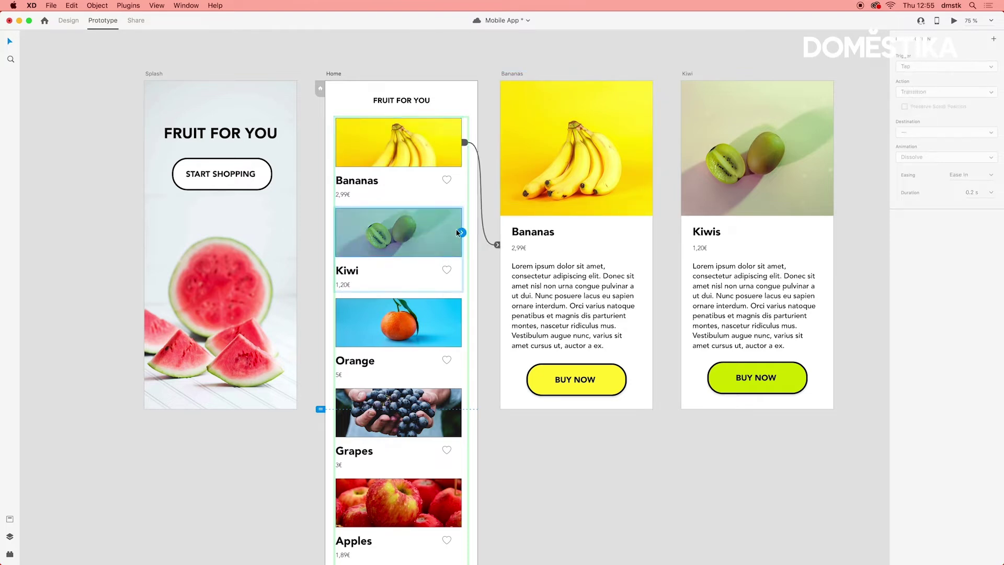
{"action": "left_click_drag", "start_coordinate": [461, 233], "coordinate": [746, 196]}
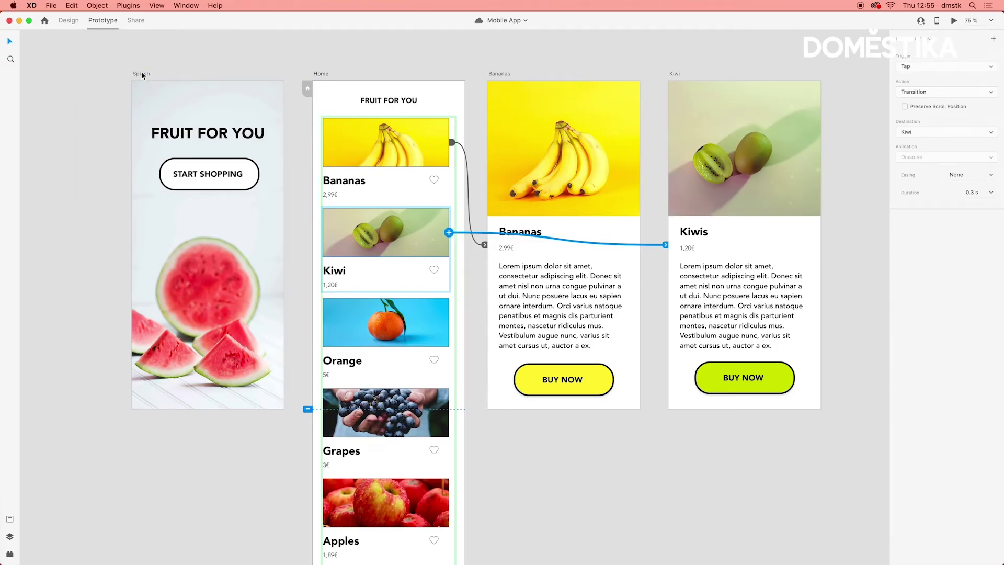
Set Splash as the home screen, then preview tapping START SHOPPING and Kiwi through to the Kiwi page
{"action": "left_click", "coordinate": [141, 75]}
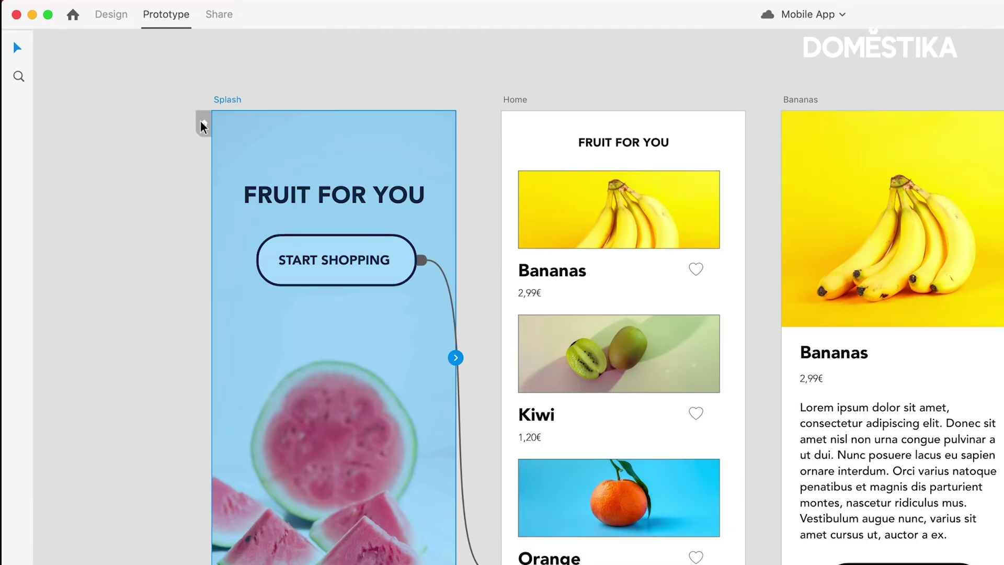
{"action": "left_click", "coordinate": [204, 125]}
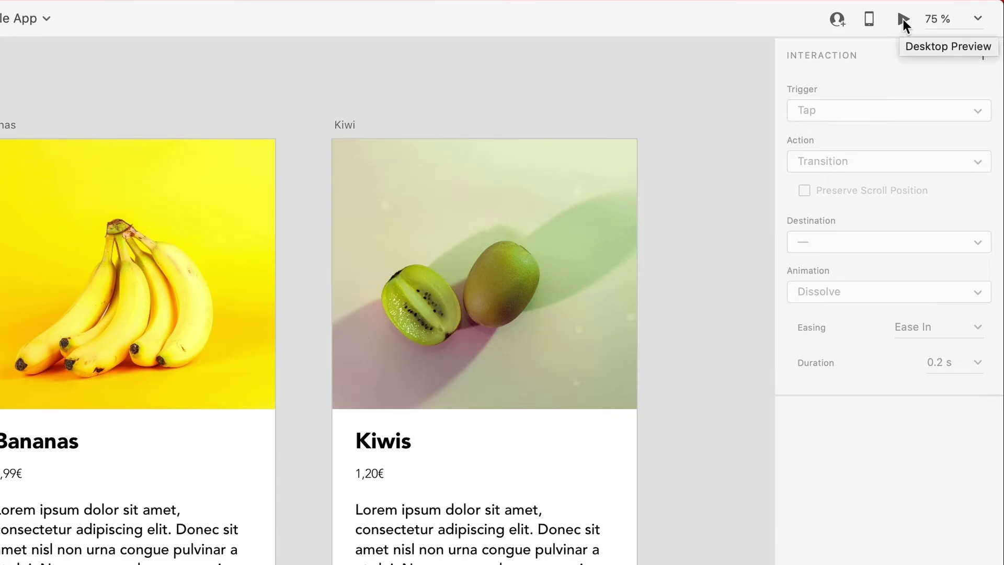
{"action": "left_click", "coordinate": [902, 19]}
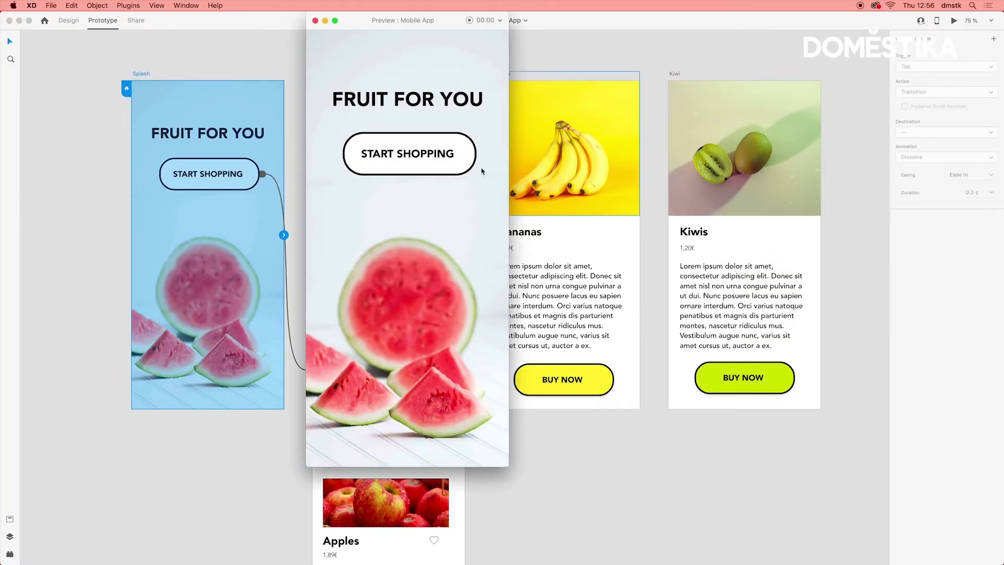
{"action": "left_click", "coordinate": [459, 157]}
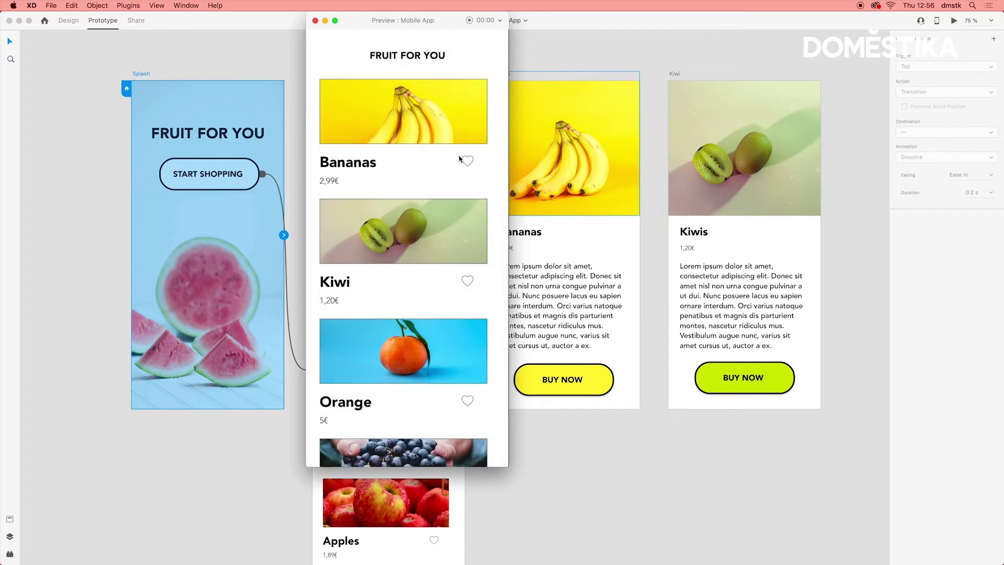
{"action": "scroll", "coordinate": [424, 180], "scroll_direction": "down", "scroll_amount": 5}
{"action": "scroll", "coordinate": [426, 181], "scroll_direction": "down", "scroll_amount": 2}
{"action": "scroll", "coordinate": [426, 181], "scroll_direction": "up", "scroll_amount": 8}
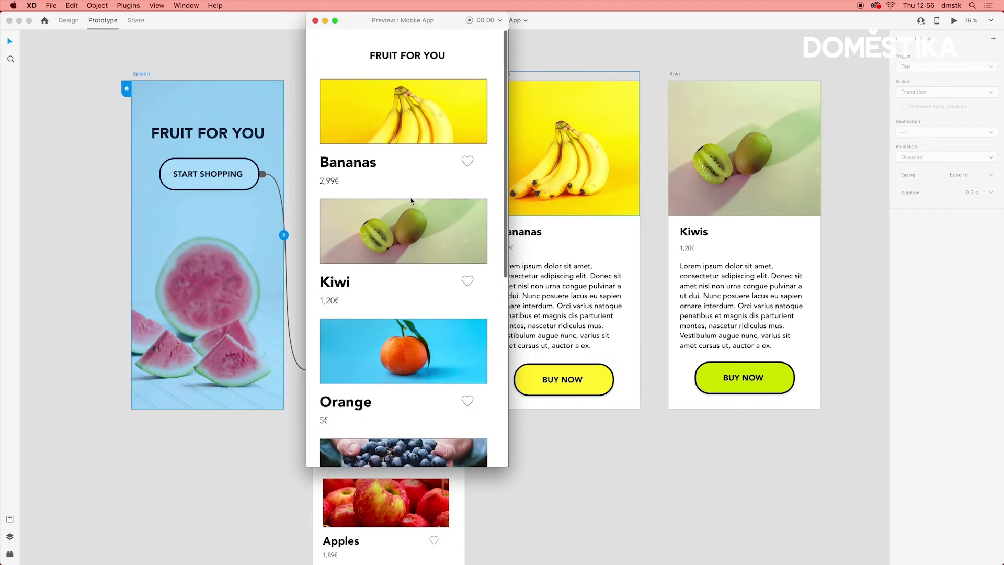
{"action": "left_click", "coordinate": [401, 219]}
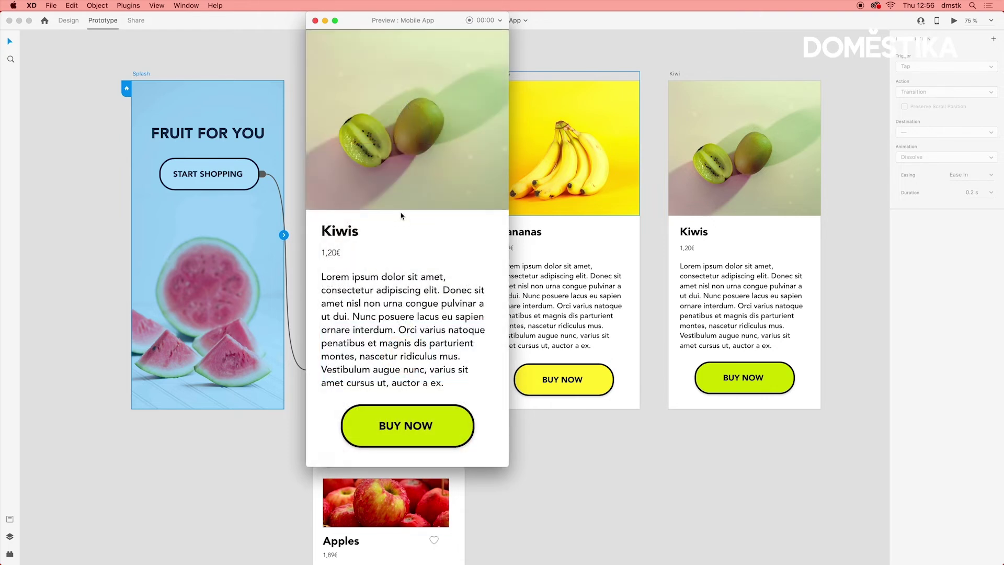
{"action": "left_click", "coordinate": [315, 20]}
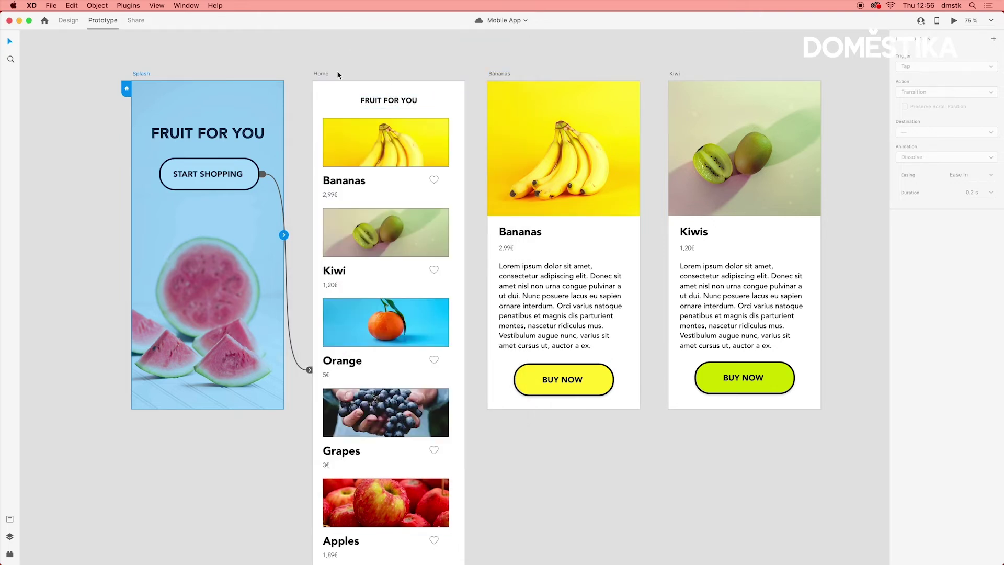
Select the START SHOPPING button to inspect its interaction, then deselect it
{"action": "left_click", "coordinate": [141, 59]}
{"action": "left_click", "coordinate": [248, 174]}
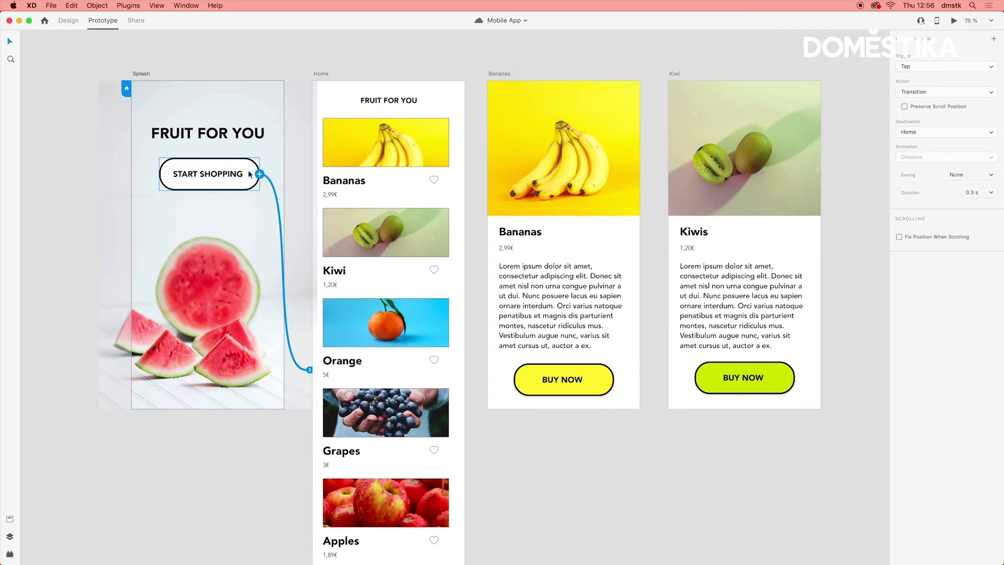
{"action": "left_click", "coordinate": [545, 55]}
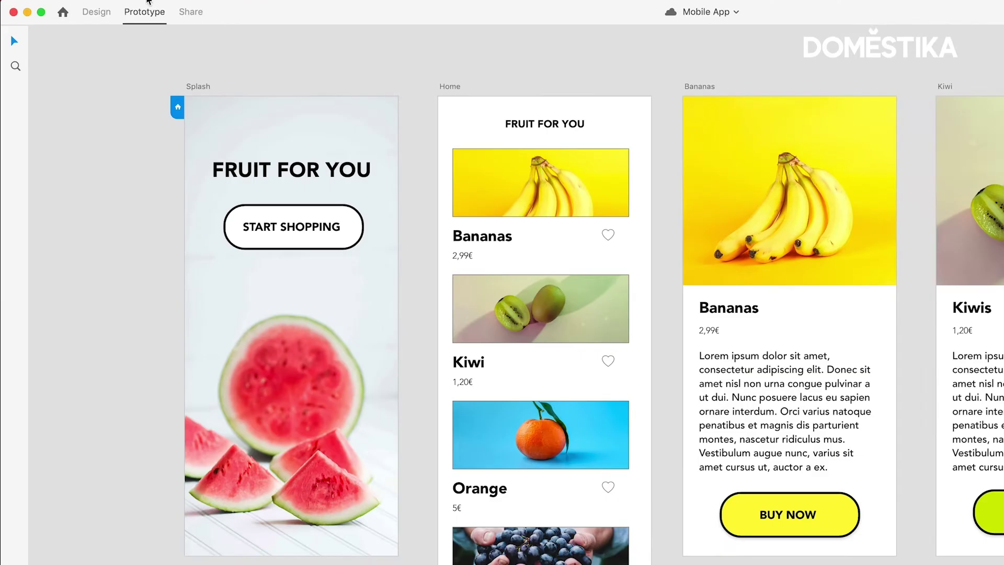
In Design mode, add a '<' text flush against the Kiwi artboard's top-left corner
{"action": "left_click", "coordinate": [71, 20]}
{"action": "left_click", "coordinate": [14, 115]}
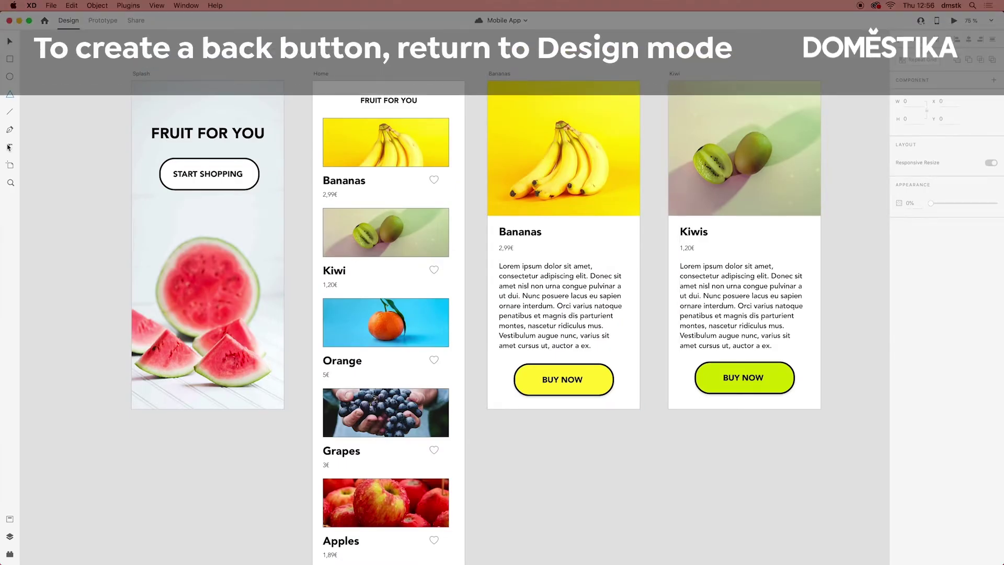
{"action": "left_click", "coordinate": [8, 147]}
{"action": "left_click_drag", "start_coordinate": [674, 91], "coordinate": [700, 104]}
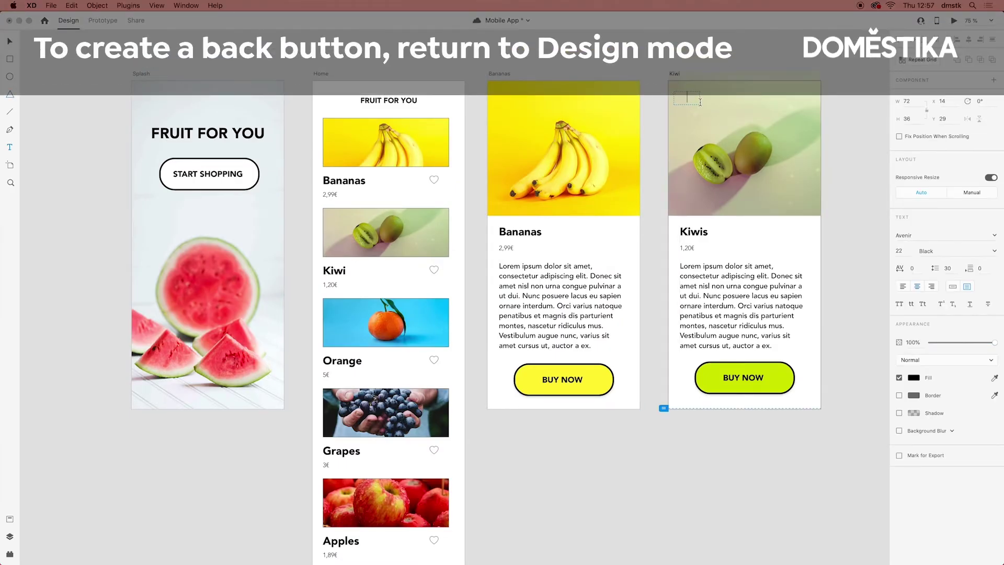
{"action": "key", "text": "Escape"}
{"action": "left_click_drag", "start_coordinate": [691, 97], "coordinate": [686, 96]}
Give the Kiwi artboard's '<' text a Previous Artboard action and save the document
{"action": "left_click", "coordinate": [692, 72]}
{"action": "left_click", "coordinate": [98, 21]}
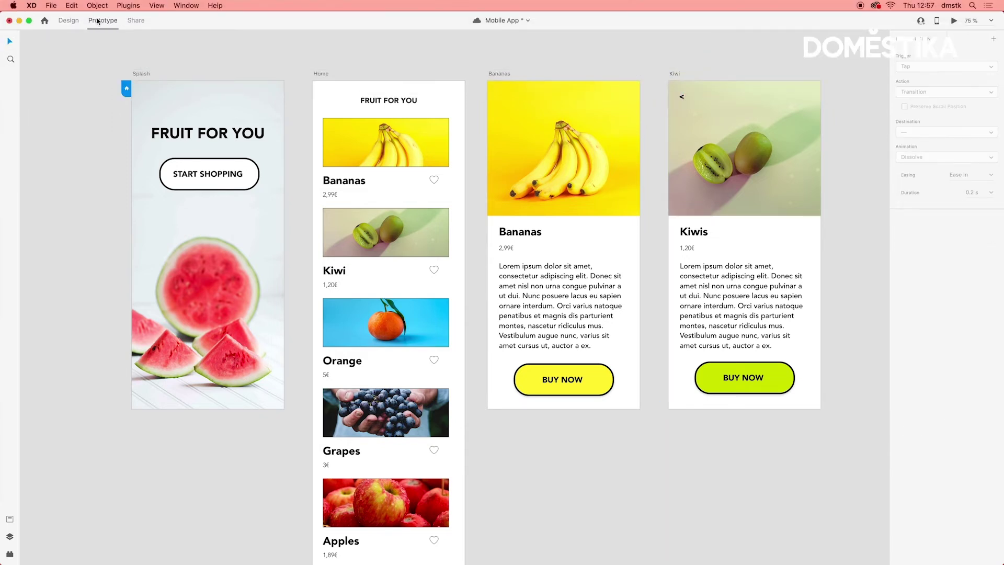
{"action": "left_click", "coordinate": [682, 97]}
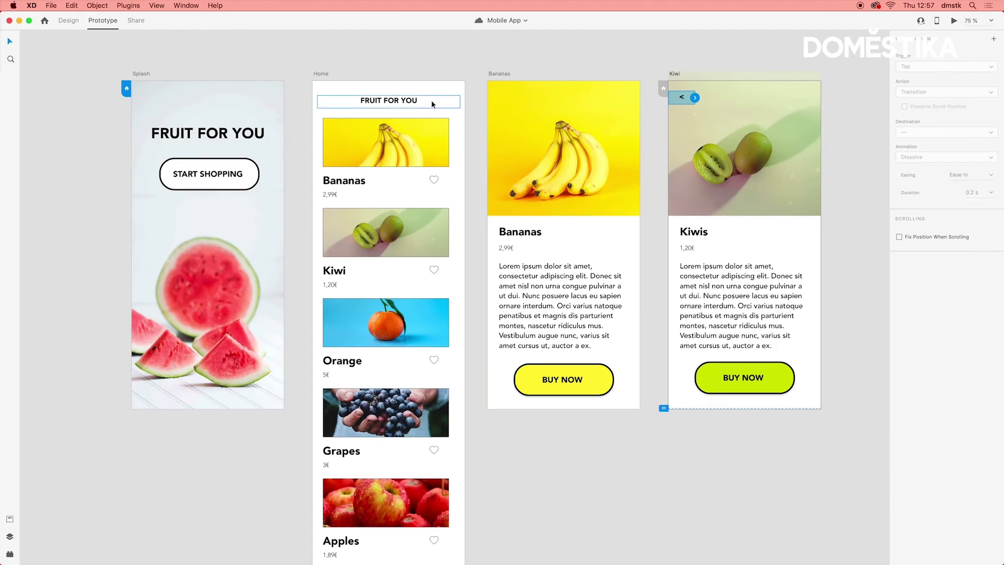
{"action": "left_click", "coordinate": [695, 98]}
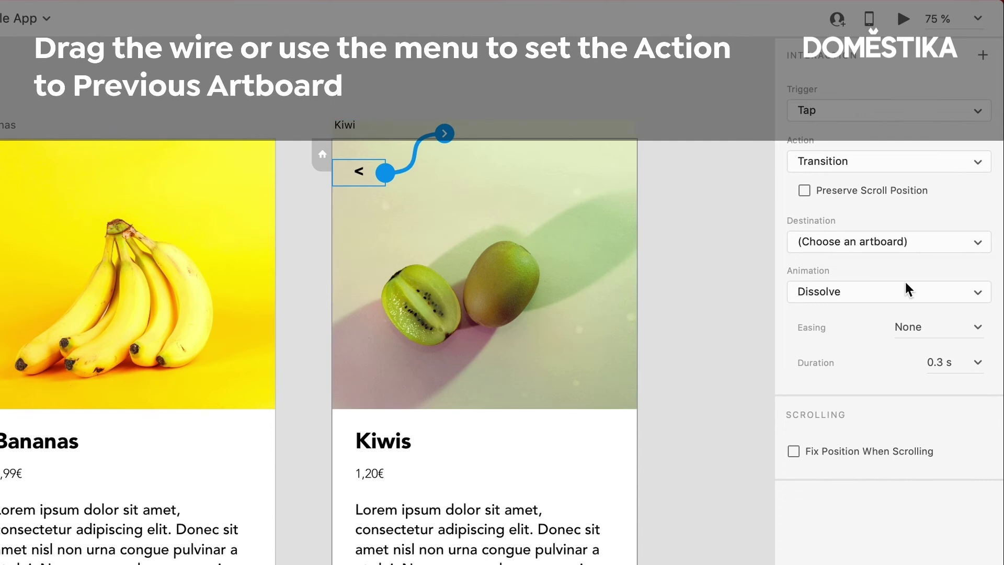
{"action": "left_click", "coordinate": [967, 162]}
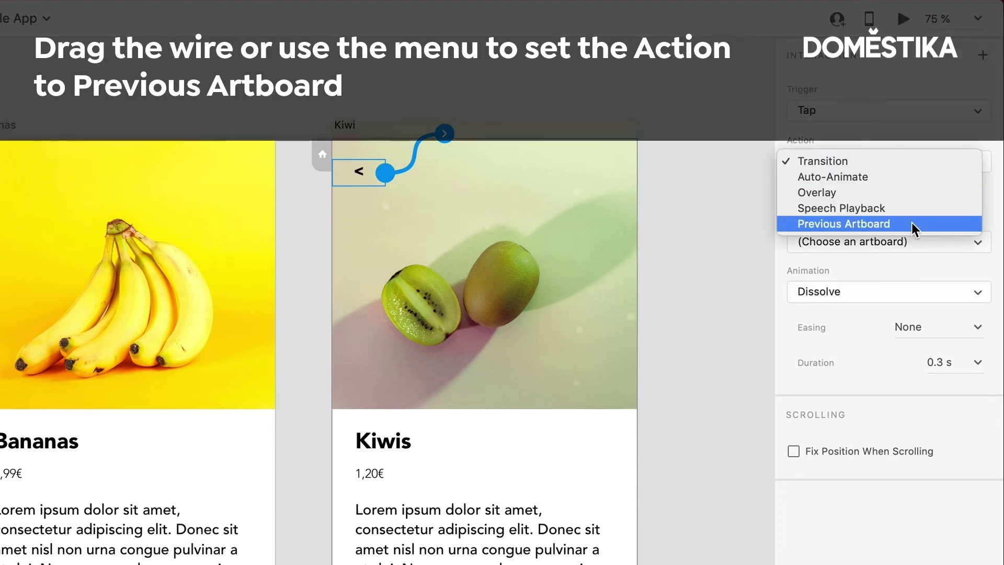
{"action": "left_click", "coordinate": [912, 223]}
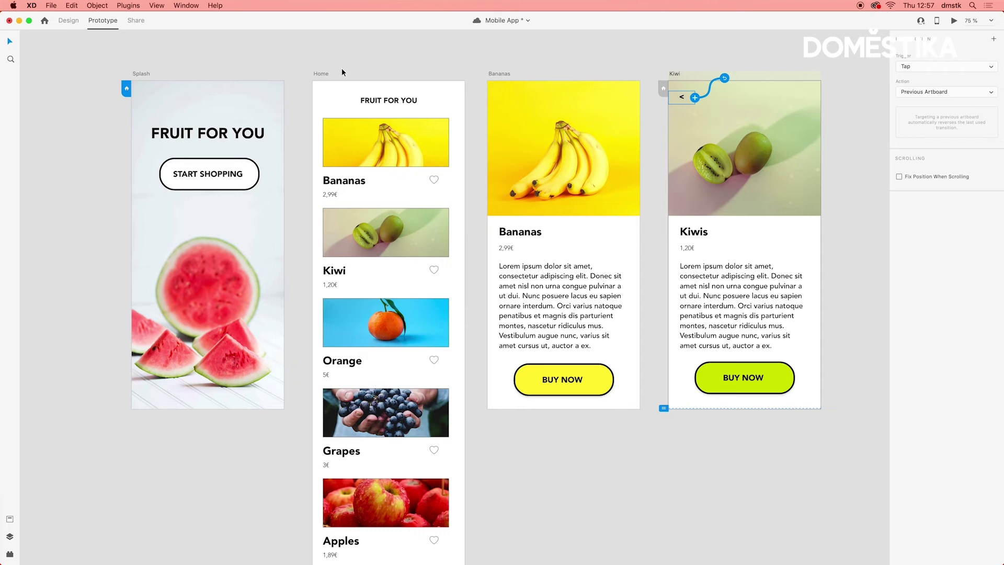
{"action": "key", "text": "super+s"}
{"action": "left_click", "coordinate": [145, 74]}
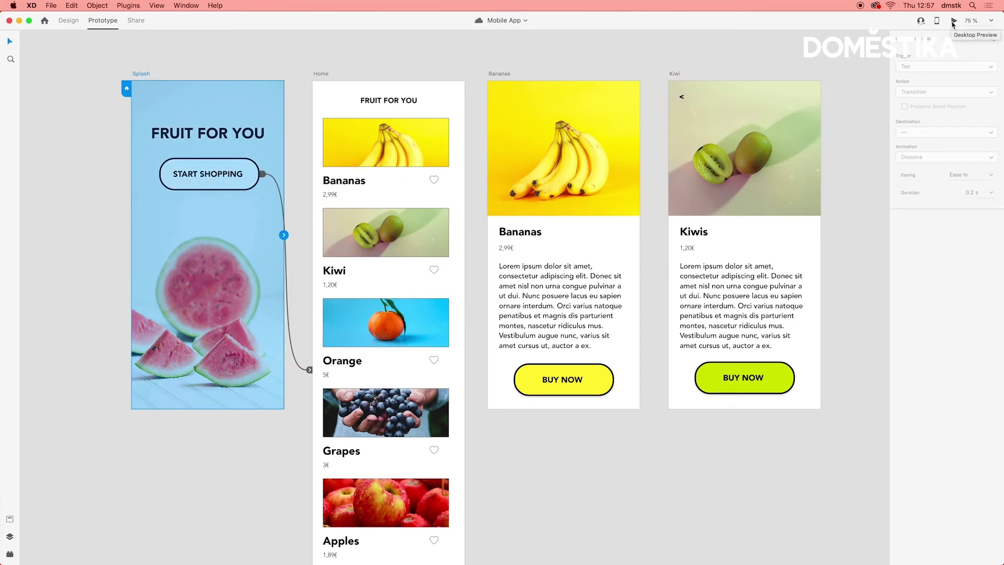
Preview the prototype, tapping START SHOPPING, Kiwi, then the back arrow to return to the list
{"action": "left_click", "coordinate": [952, 24]}
{"action": "left_click", "coordinate": [426, 169]}
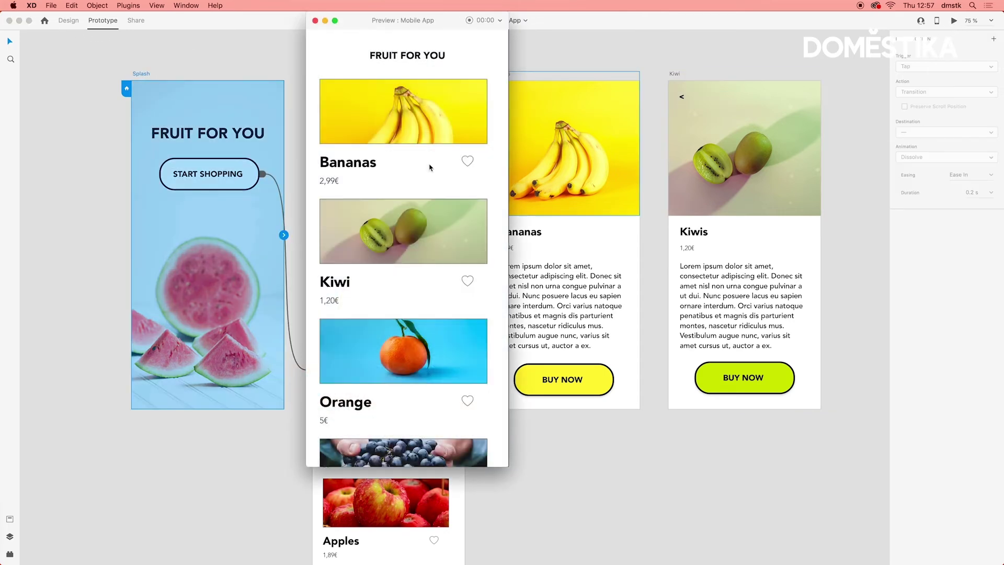
{"action": "left_click", "coordinate": [447, 242]}
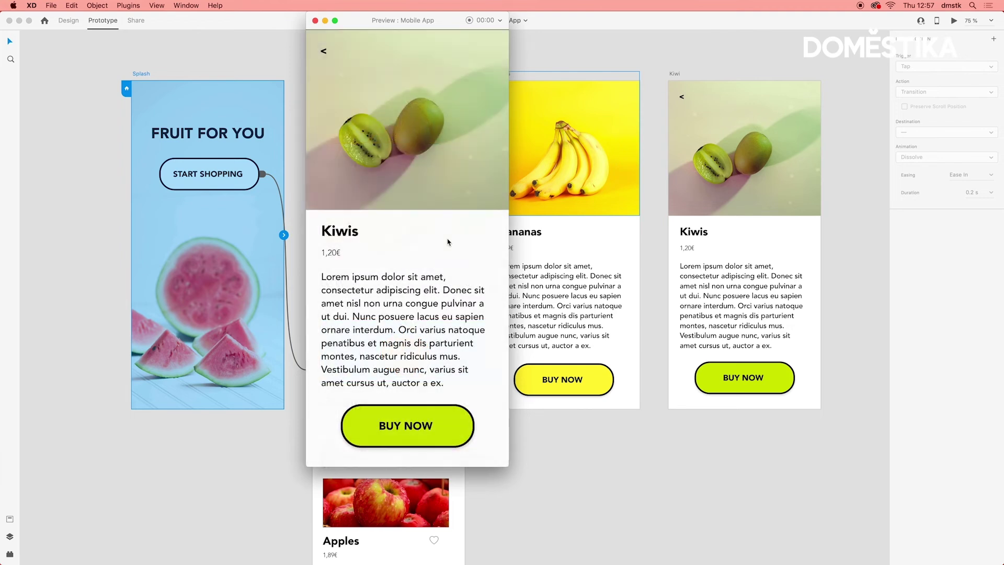
{"action": "left_click", "coordinate": [323, 51]}
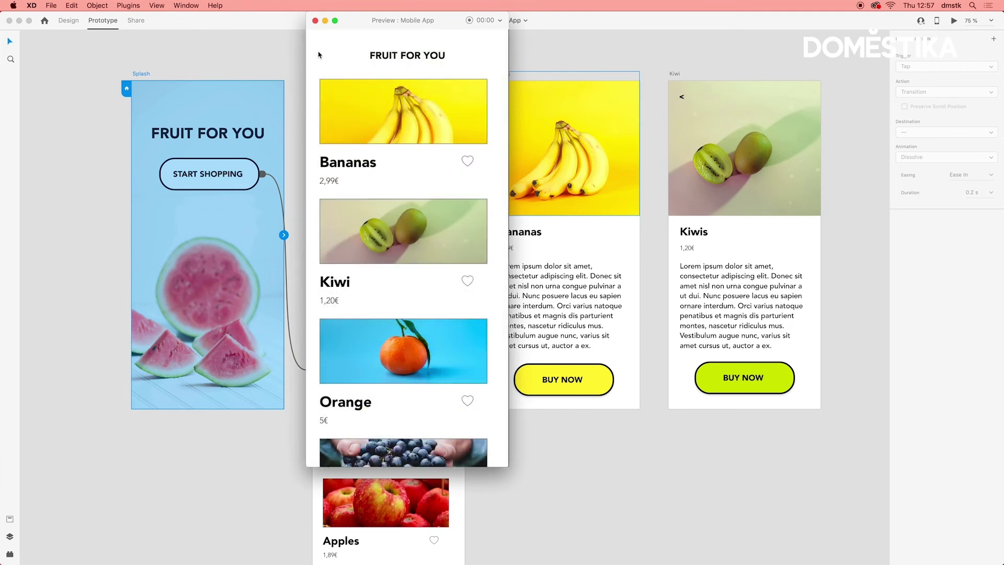
{"action": "left_click", "coordinate": [314, 21]}
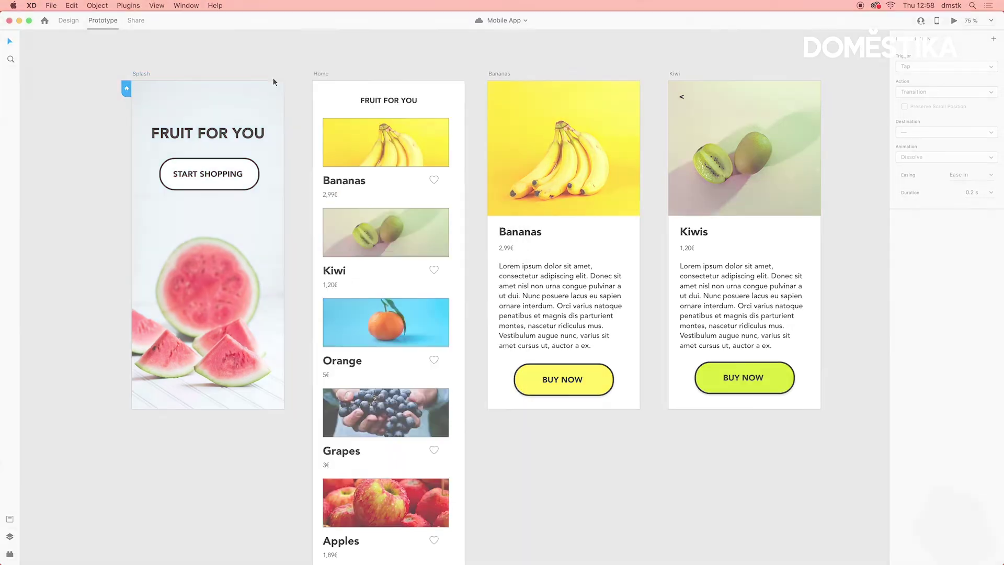
Delete the START SHOPPING button's link to the Home artboard
{"action": "left_click", "coordinate": [253, 166]}
{"action": "left_click_drag", "start_coordinate": [259, 174], "coordinate": [340, 262]}
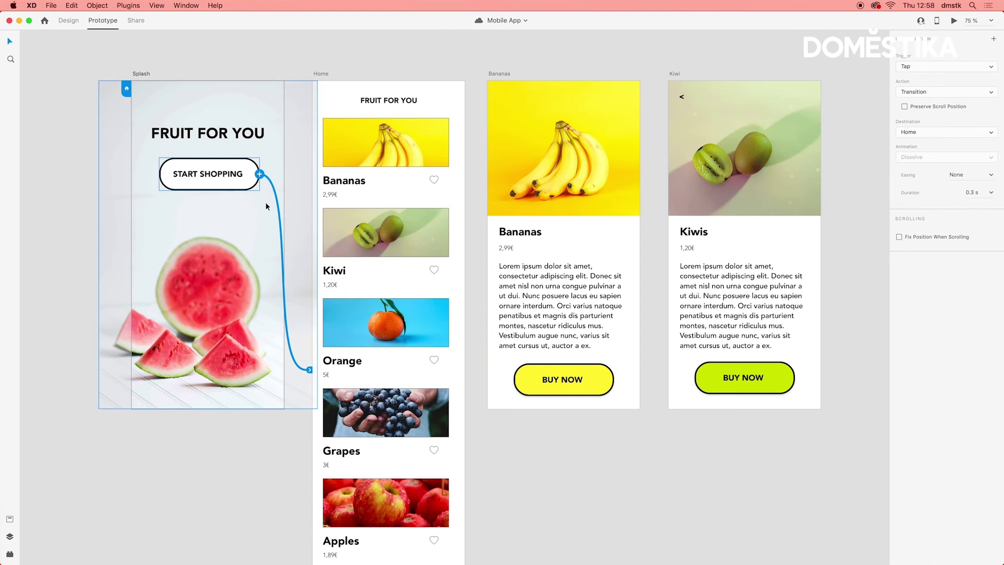
{"action": "key", "text": "BackSpace"}
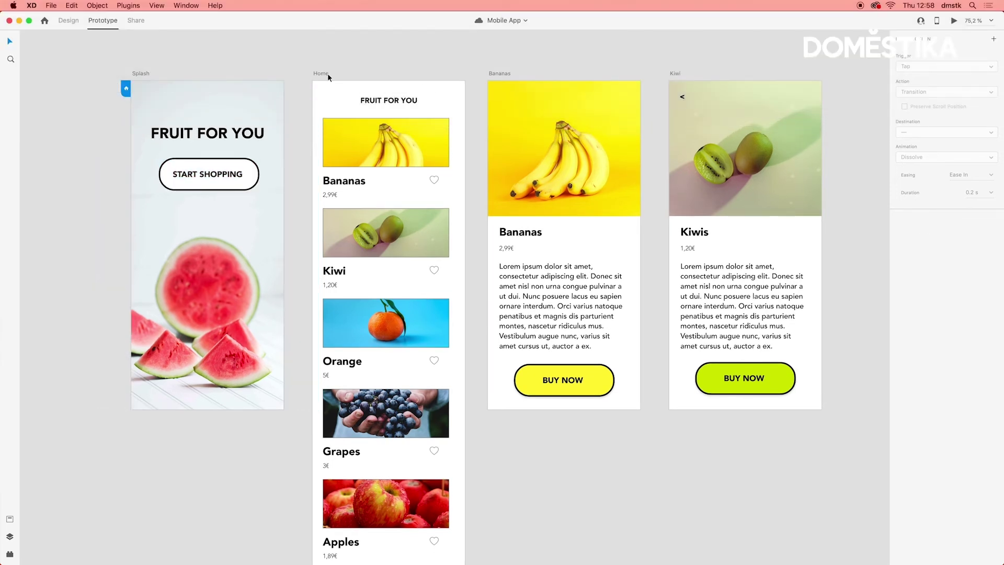
Give Home a Time-triggered interaction with a 1 s delay going to the Bananas artboard
{"action": "left_click", "coordinate": [325, 74]}
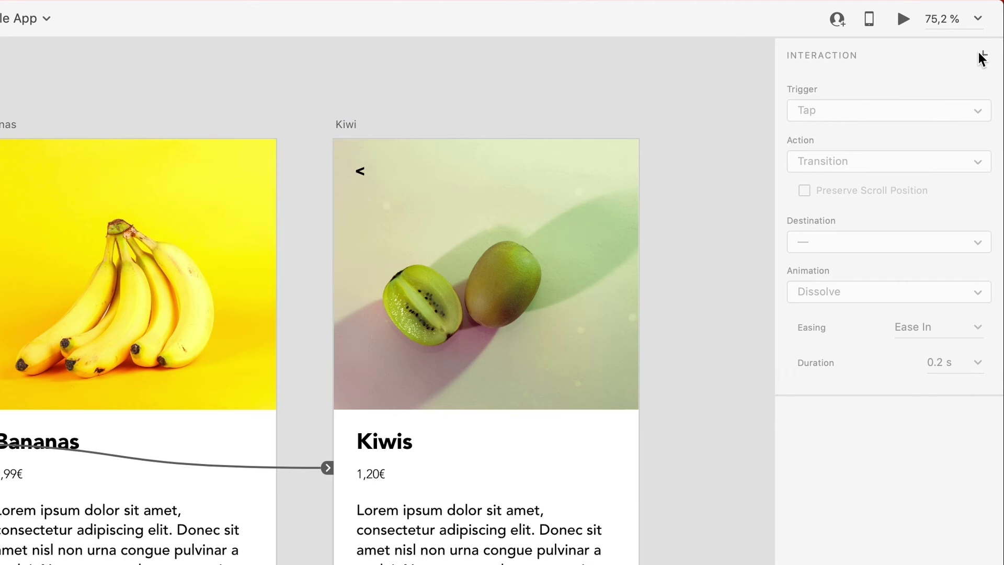
{"action": "left_click", "coordinate": [983, 57]}
{"action": "left_click", "coordinate": [964, 112]}
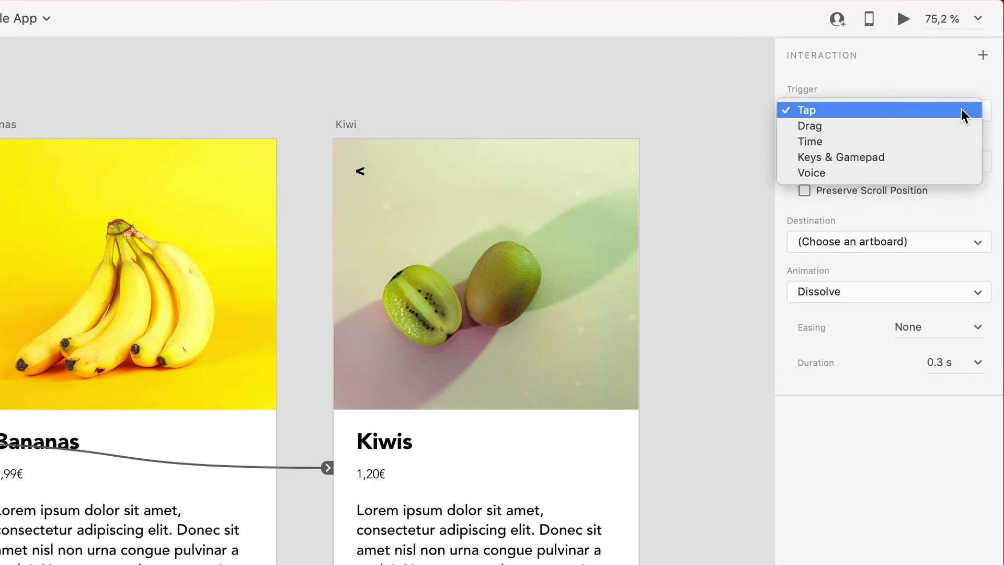
{"action": "left_click", "coordinate": [944, 142]}
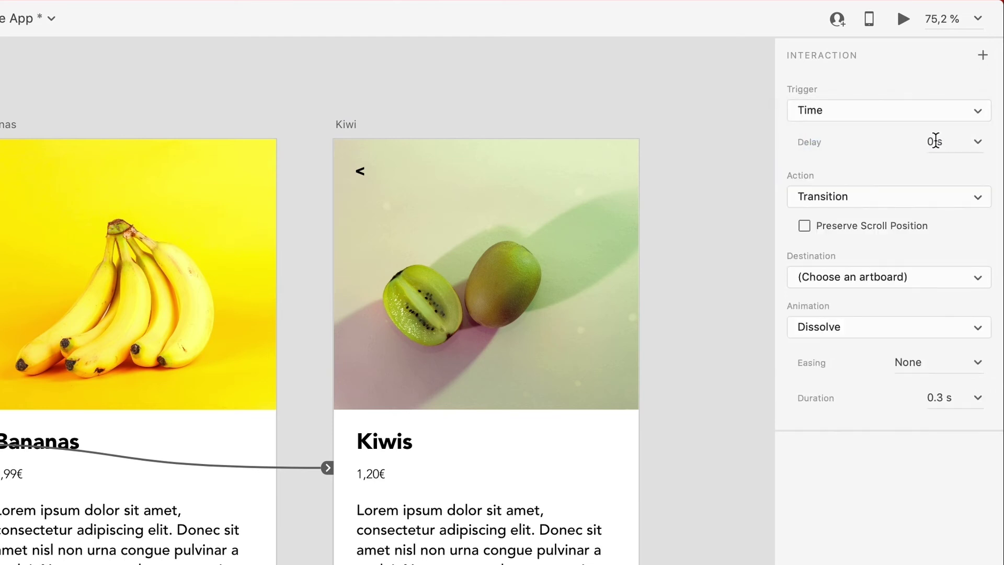
{"action": "left_click", "coordinate": [935, 141]}
{"action": "type", "text": "1"}
{"action": "key", "text": "super+s"}
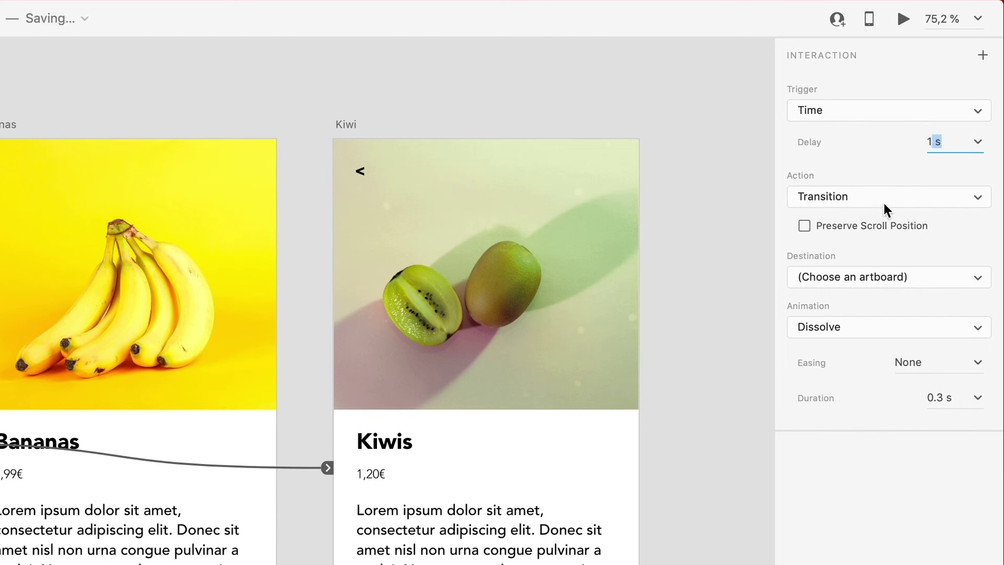
{"action": "left_click", "coordinate": [890, 273]}
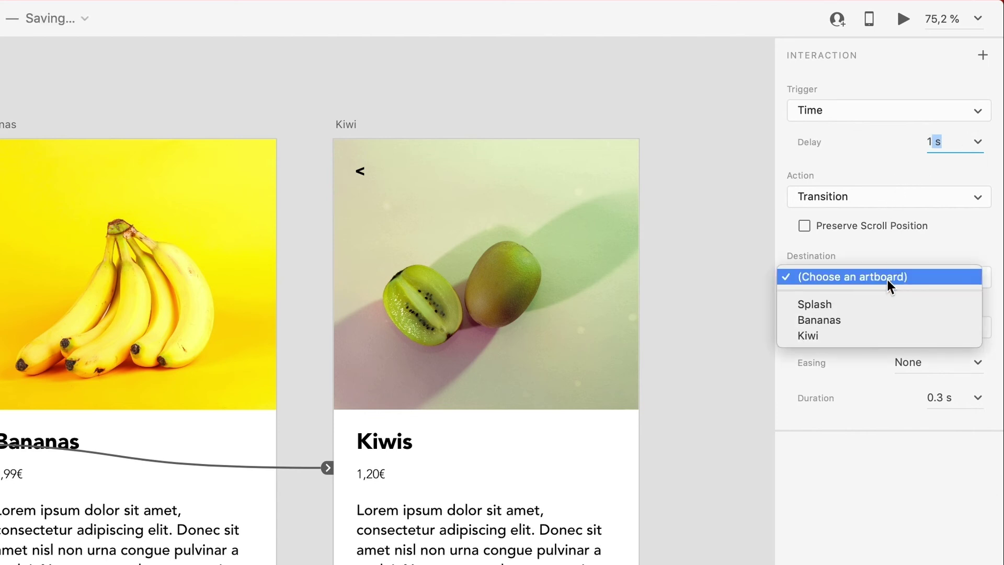
{"action": "left_click", "coordinate": [883, 319]}
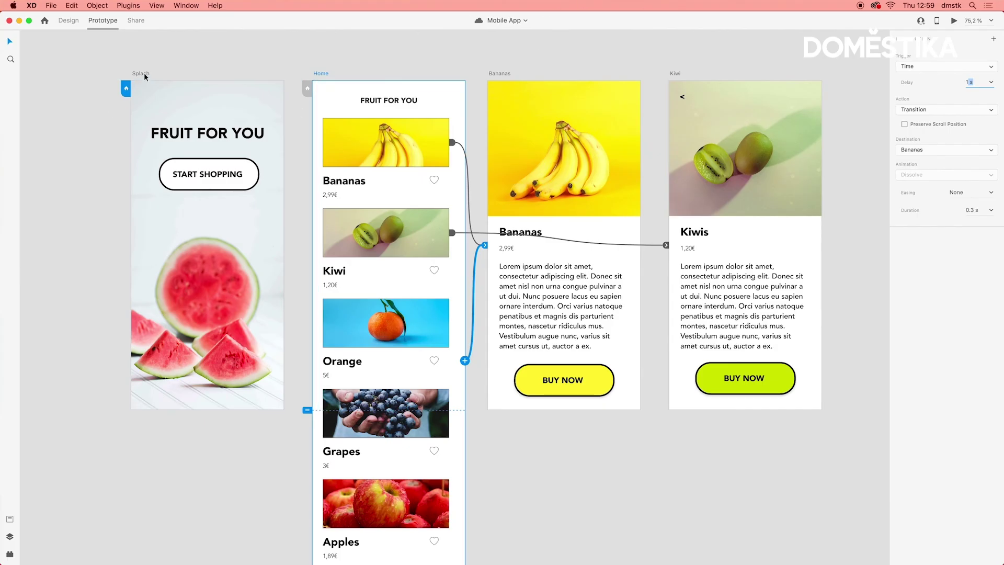
Preview from the Splash screen, tap START SHOPPING, and let Home advance to Bananas
{"action": "left_click", "coordinate": [176, 91]}
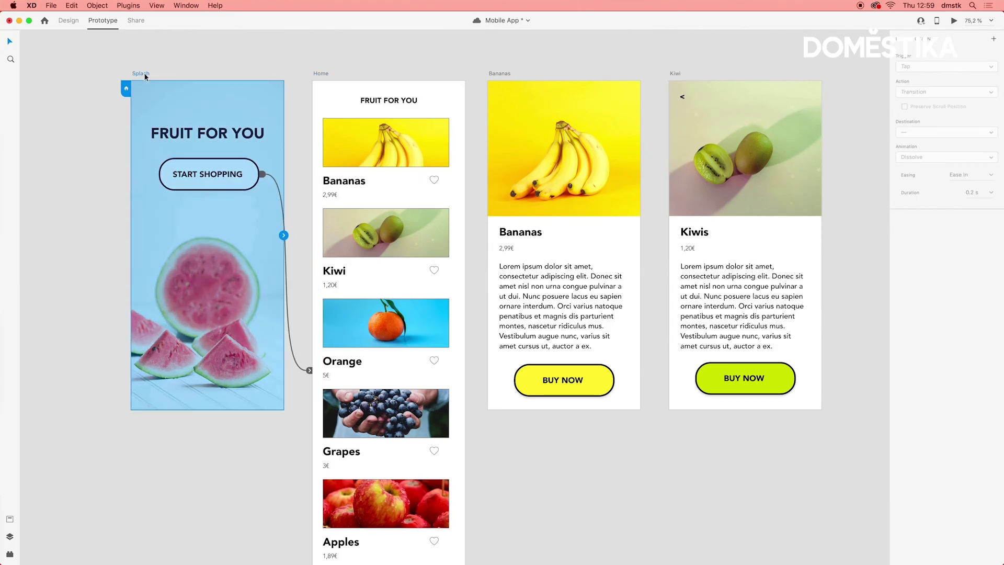
{"action": "left_click", "coordinate": [954, 20]}
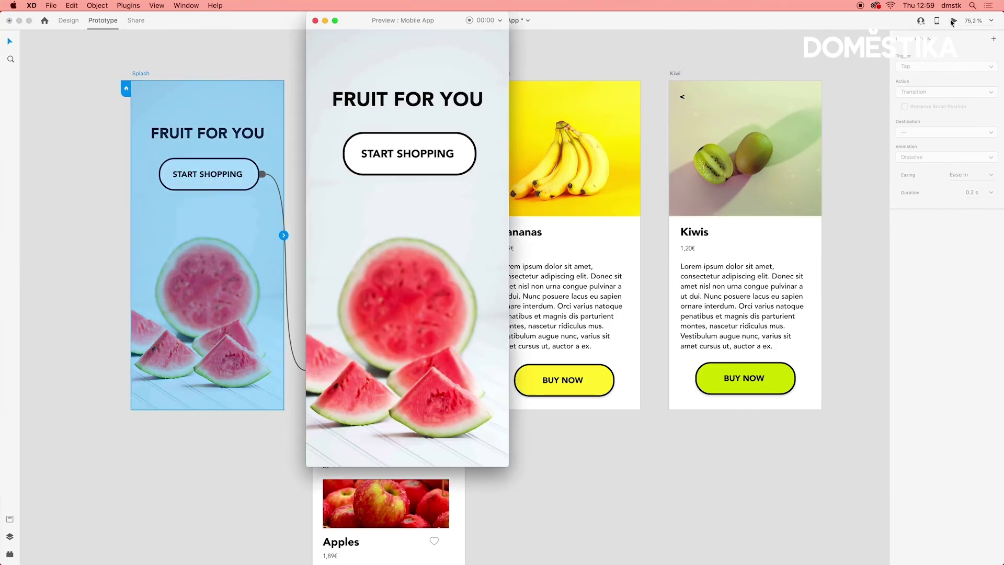
{"action": "left_click", "coordinate": [421, 147]}
{"action": "left_click", "coordinate": [430, 159]}
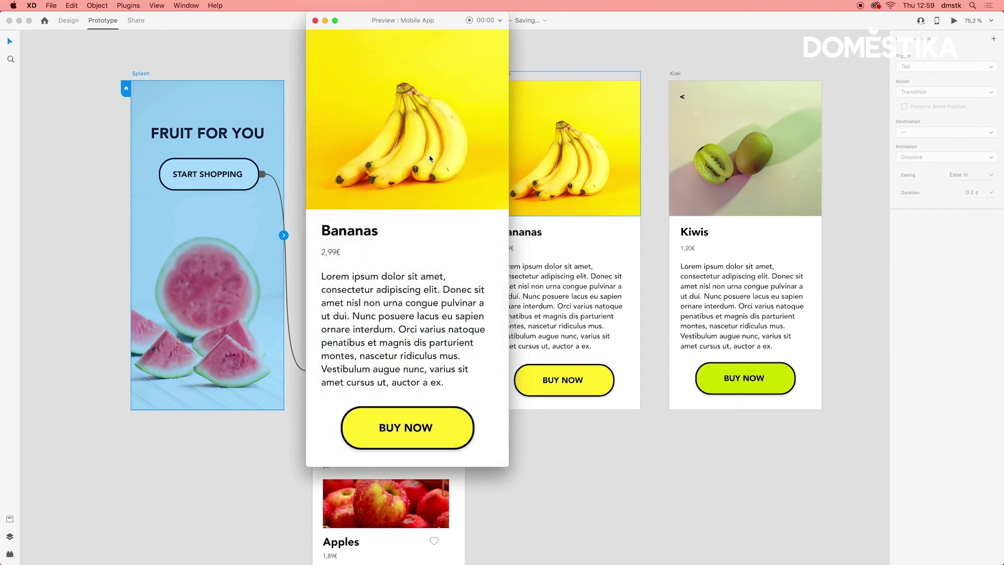